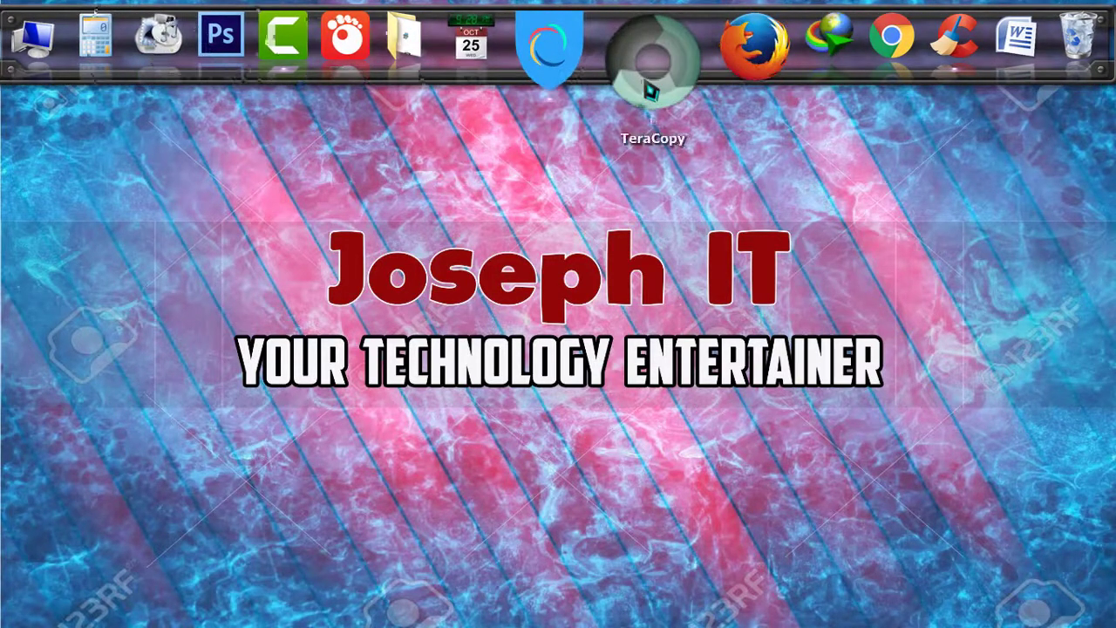
# - Launch TeraCopy from the dock and add a second transfer panel
pyautogui.click(649, 87)
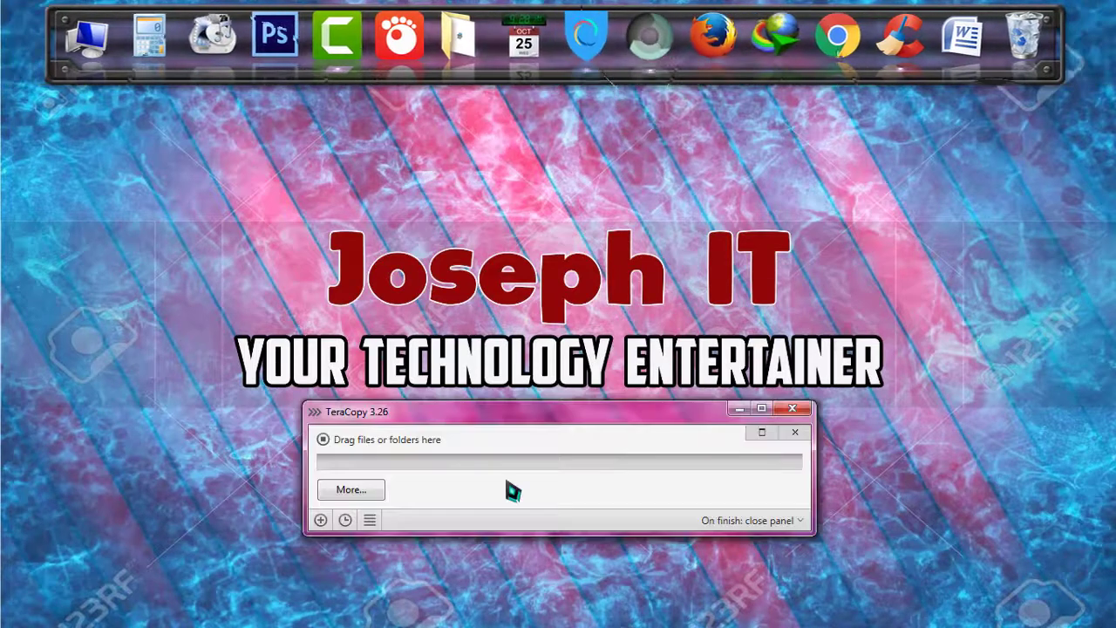
pyautogui.moveTo(542, 416)
pyautogui.mouseDown()
pyautogui.moveTo(544, 450)
pyautogui.moveTo(538, 427)
pyautogui.mouseUp()
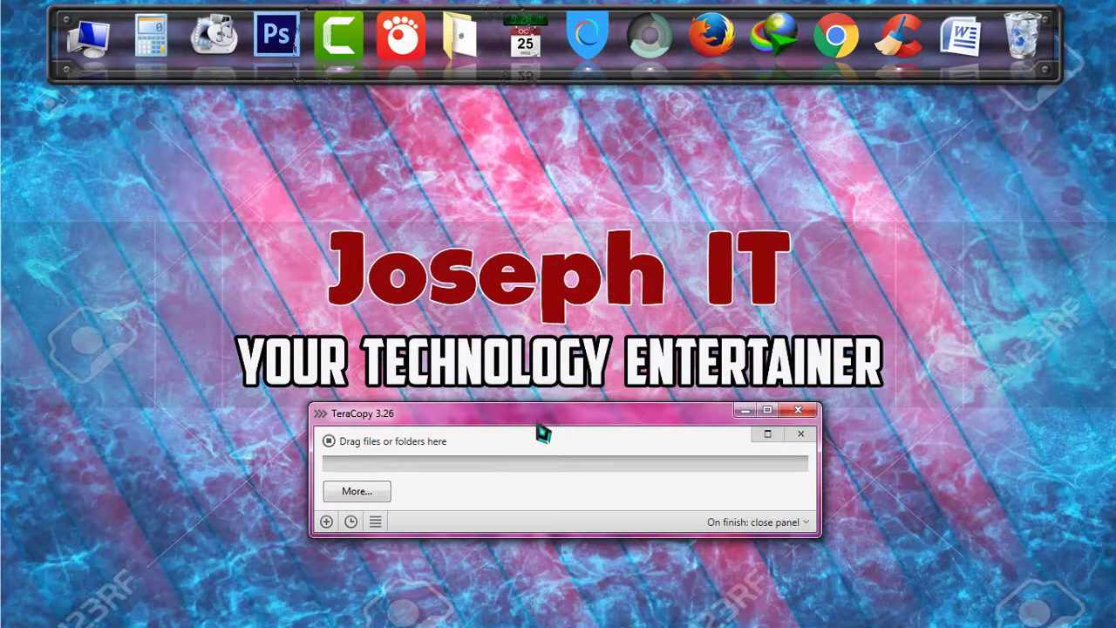
pyautogui.moveTo(542, 434)
pyautogui.mouseDown()
pyautogui.moveTo(531, 374)
pyautogui.moveTo(553, 443)
pyautogui.mouseUp()
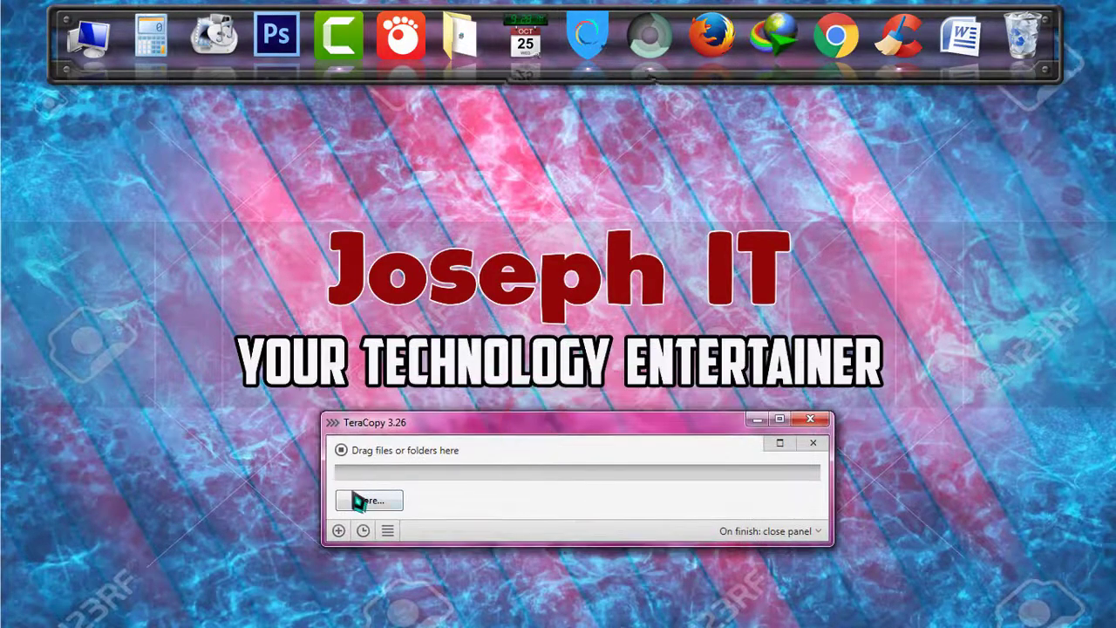
pyautogui.click(339, 530)
# - Add a third and fourth transfer panel, then close both so two panels remain
pyautogui.moveTo(434, 447); pyautogui.dragTo(424, 142)
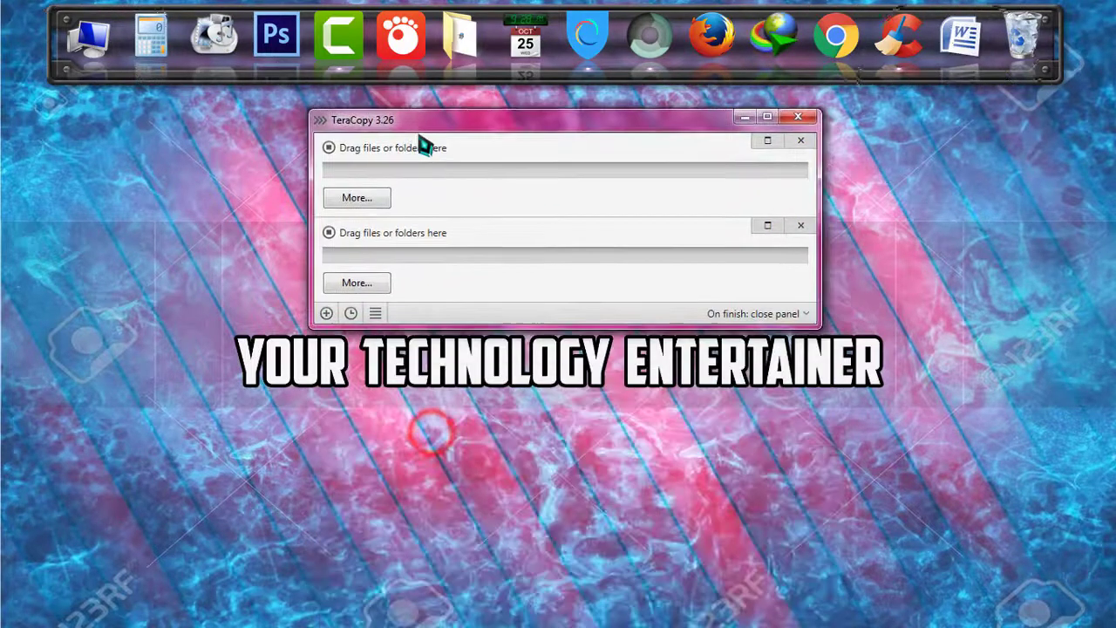
pyautogui.click(327, 313)
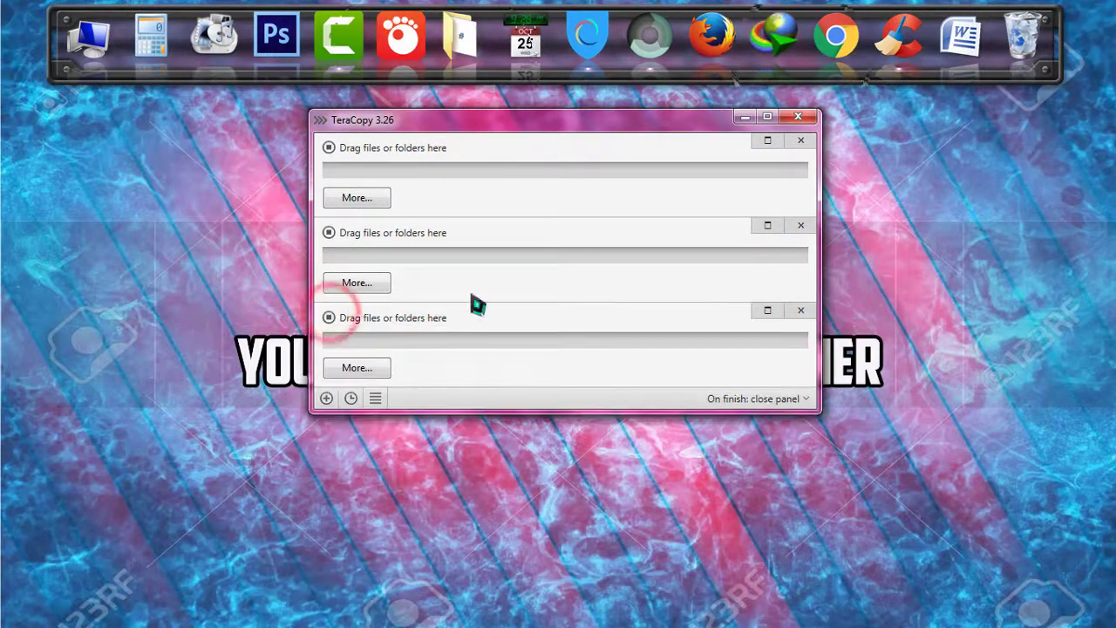
pyautogui.click(327, 400)
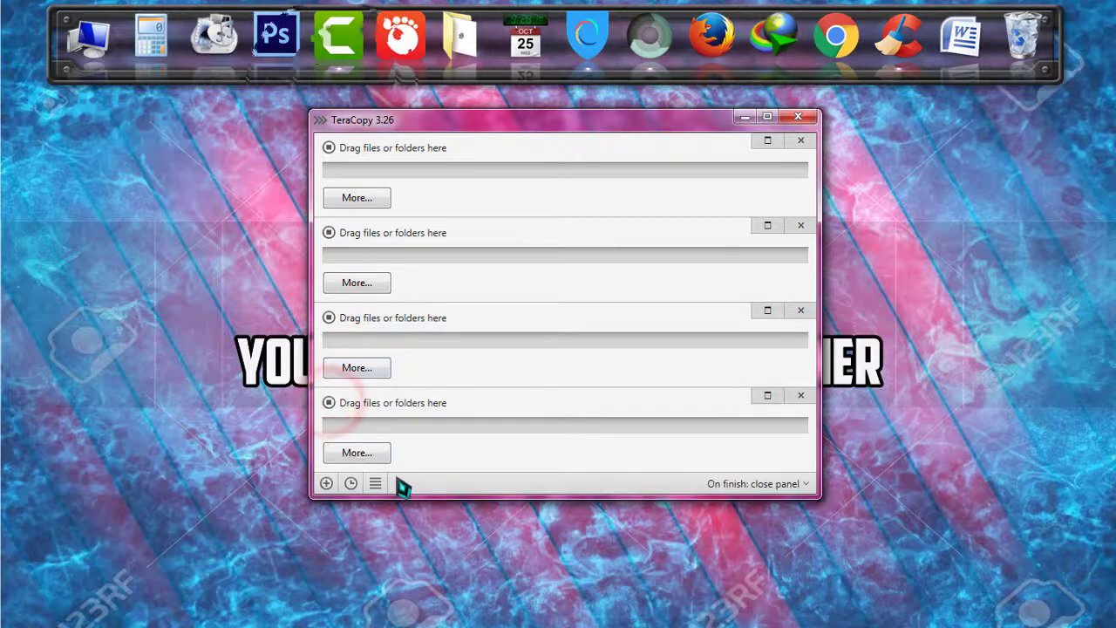
pyautogui.click(800, 394)
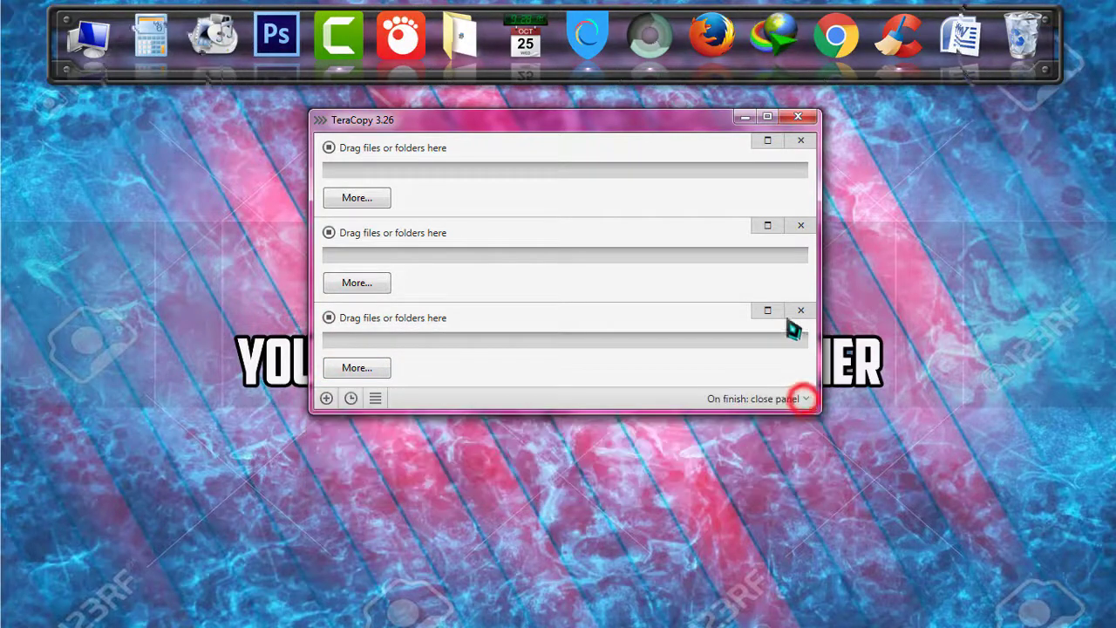
pyautogui.click(801, 310)
pyautogui.moveTo(665, 119); pyautogui.dragTo(670, 197)
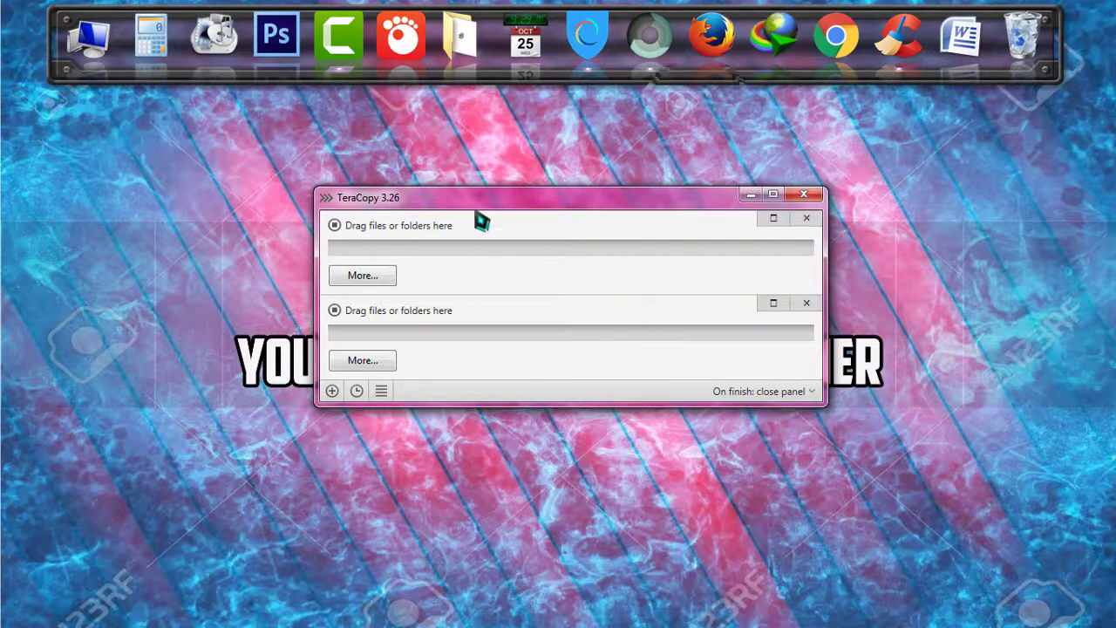
# - View the Transfers history, dismiss it, and bring up the main menu
pyautogui.moveTo(478, 204); pyautogui.dragTo(443, 193)
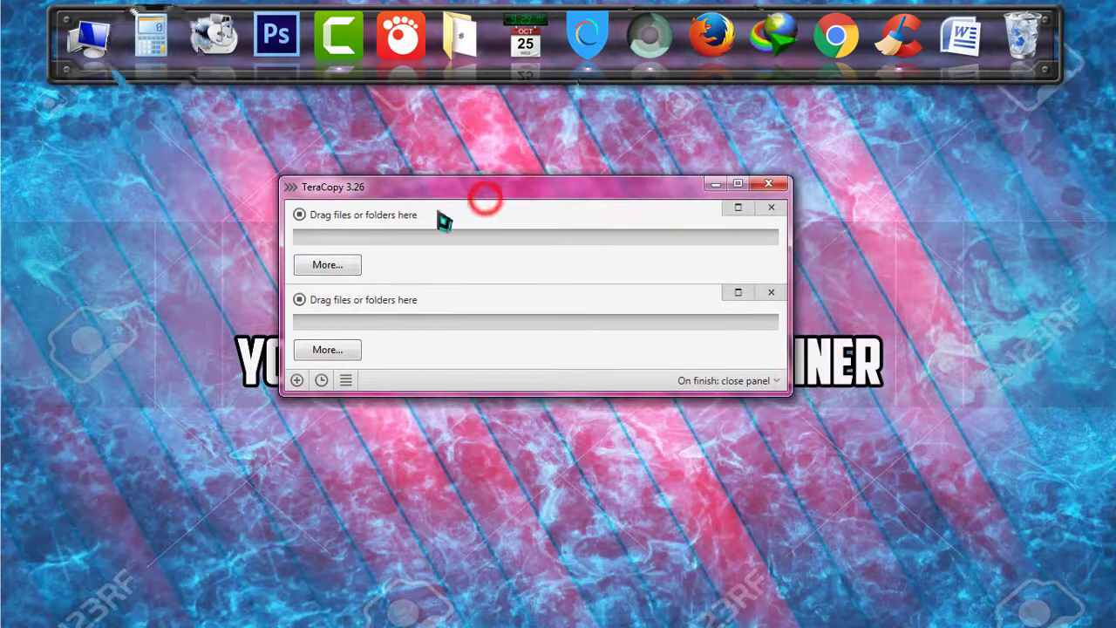
pyautogui.click(321, 381)
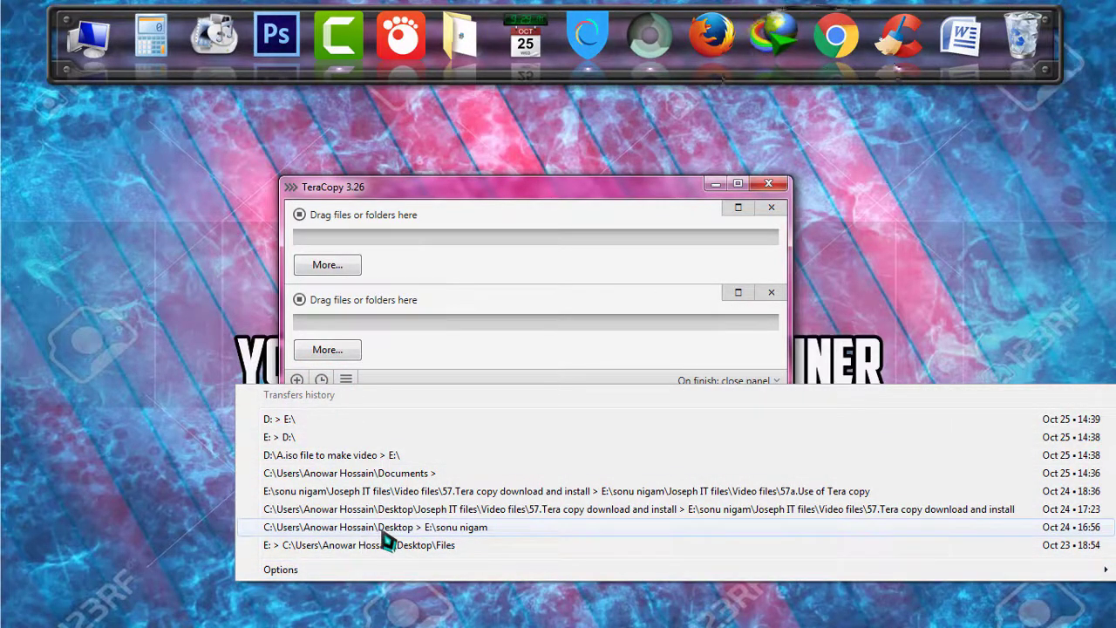
pyautogui.click(420, 344)
pyautogui.click(346, 380)
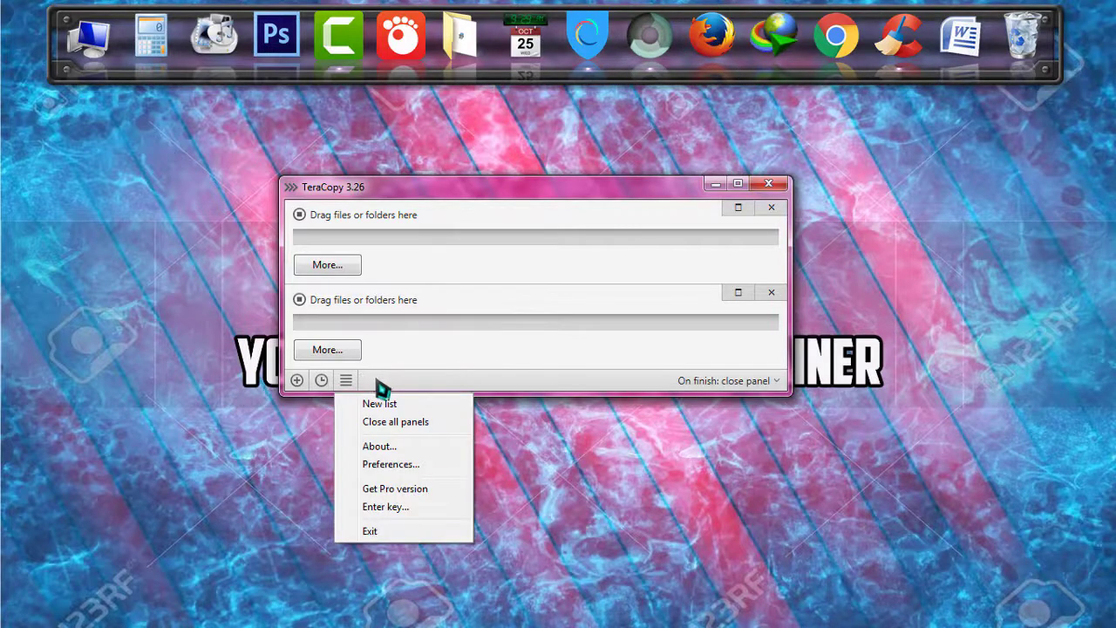
# - In Preferences, enable Confirm drag and drop and keep TeraCopy as default copy handler
pyautogui.click(405, 468)
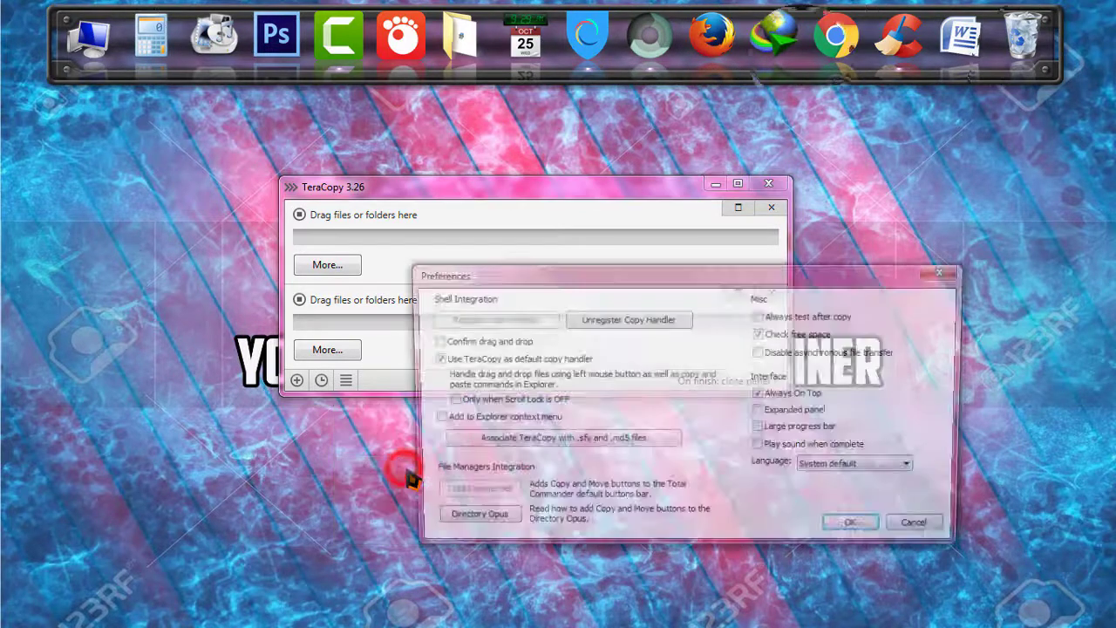
pyautogui.moveTo(609, 276); pyautogui.dragTo(563, 253)
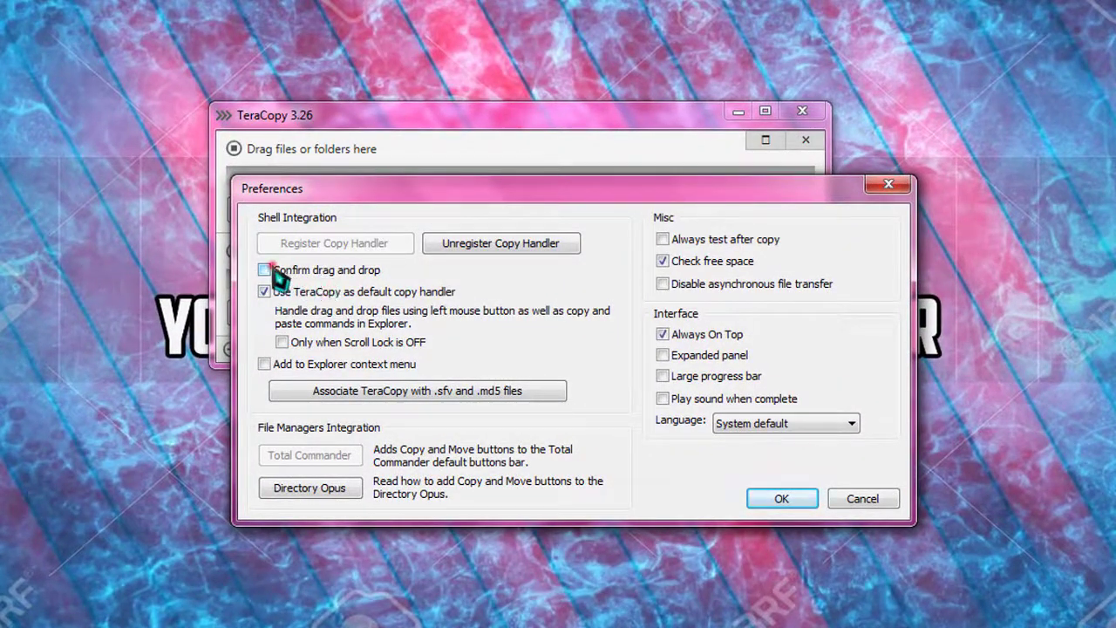
pyautogui.click(266, 270)
pyautogui.moveTo(579, 195); pyautogui.dragTo(617, 261)
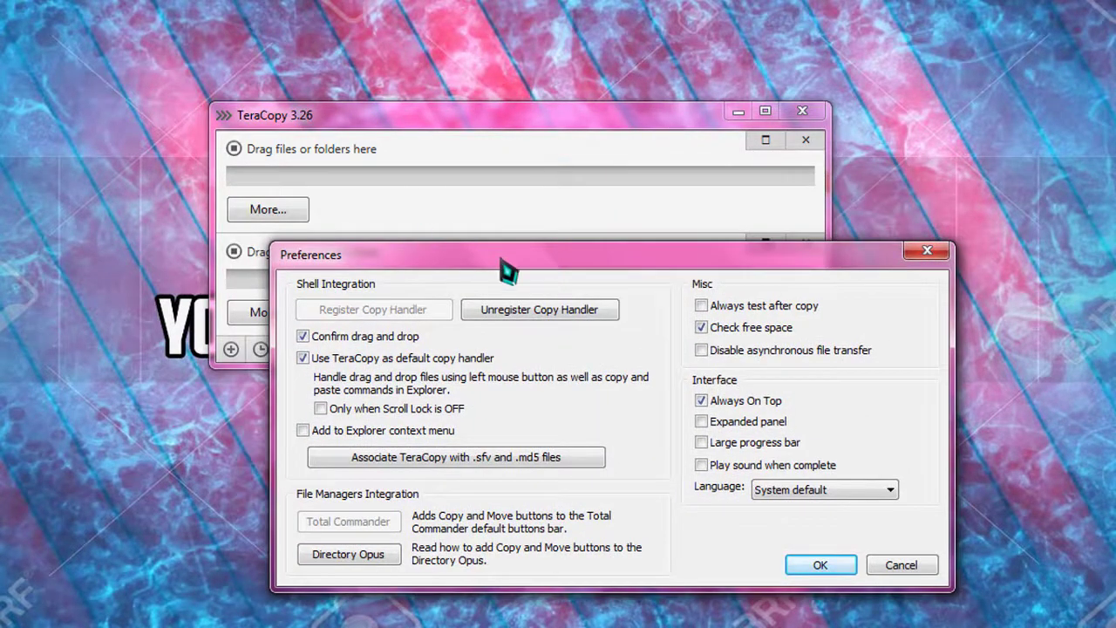
pyautogui.moveTo(503, 264); pyautogui.dragTo(431, 139)
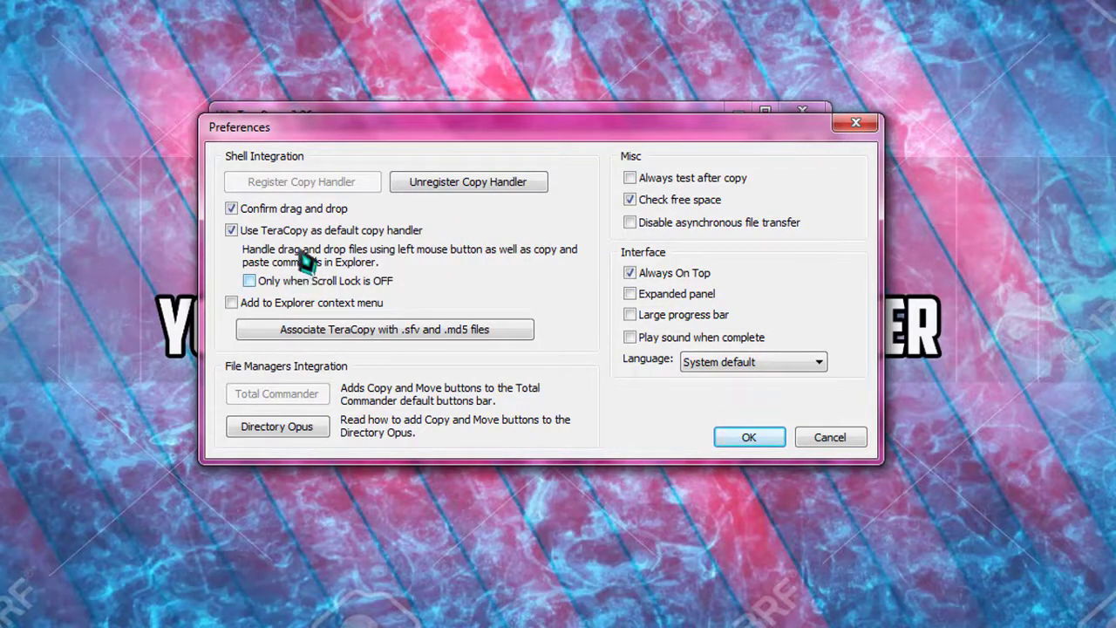
pyautogui.click(247, 234)
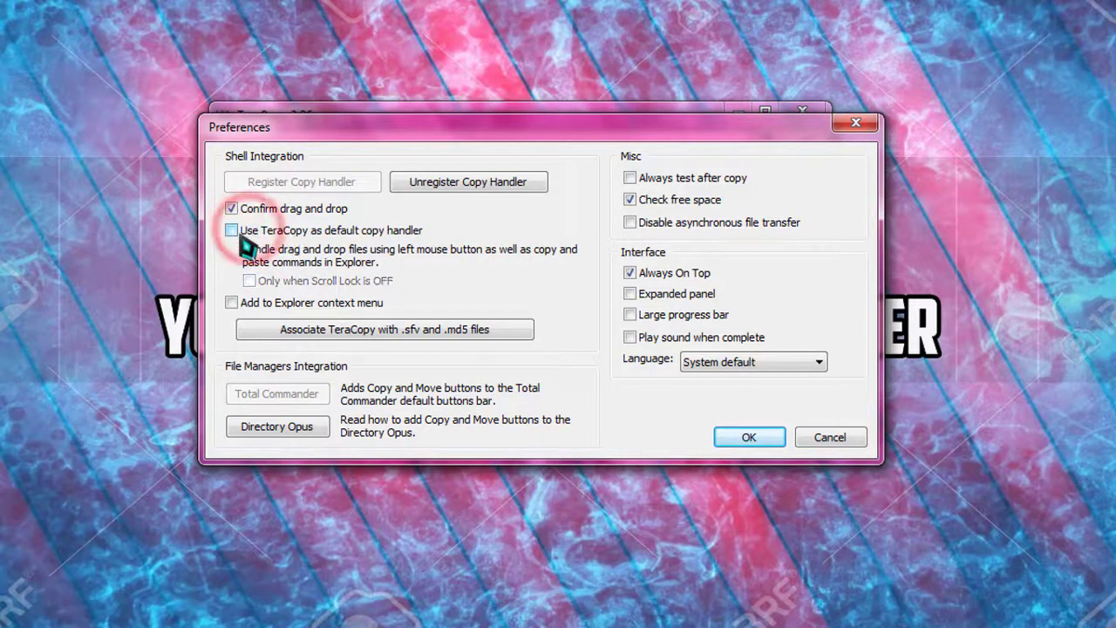
pyautogui.click(242, 238)
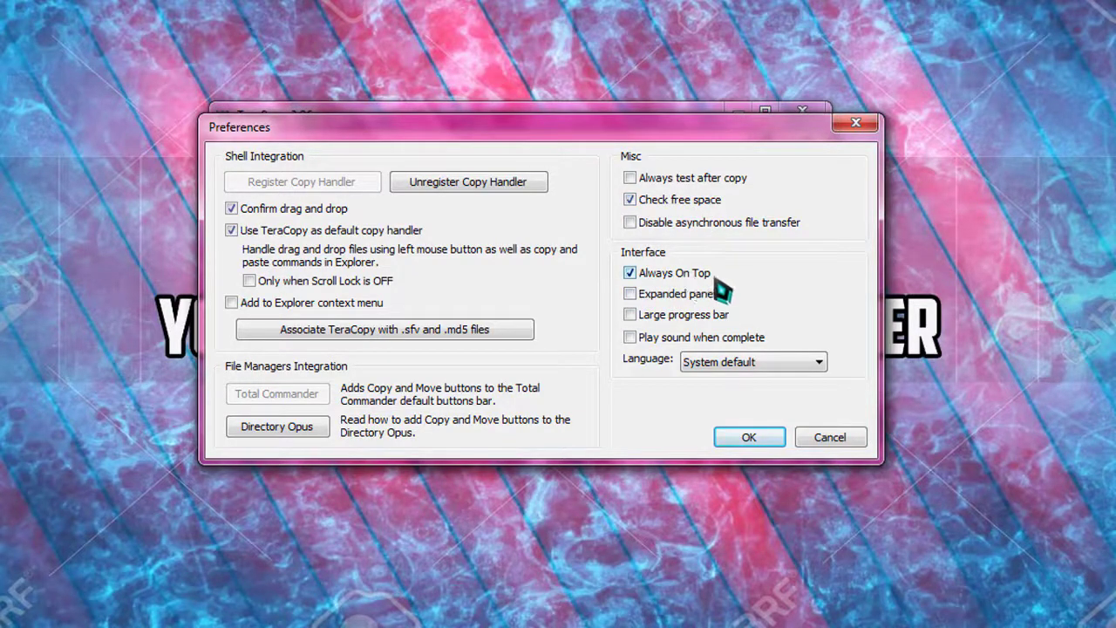
# - Keep Always On Top on and enable Large progress bar and Play sound when complete
pyautogui.moveTo(691, 146); pyautogui.dragTo(720, 291)
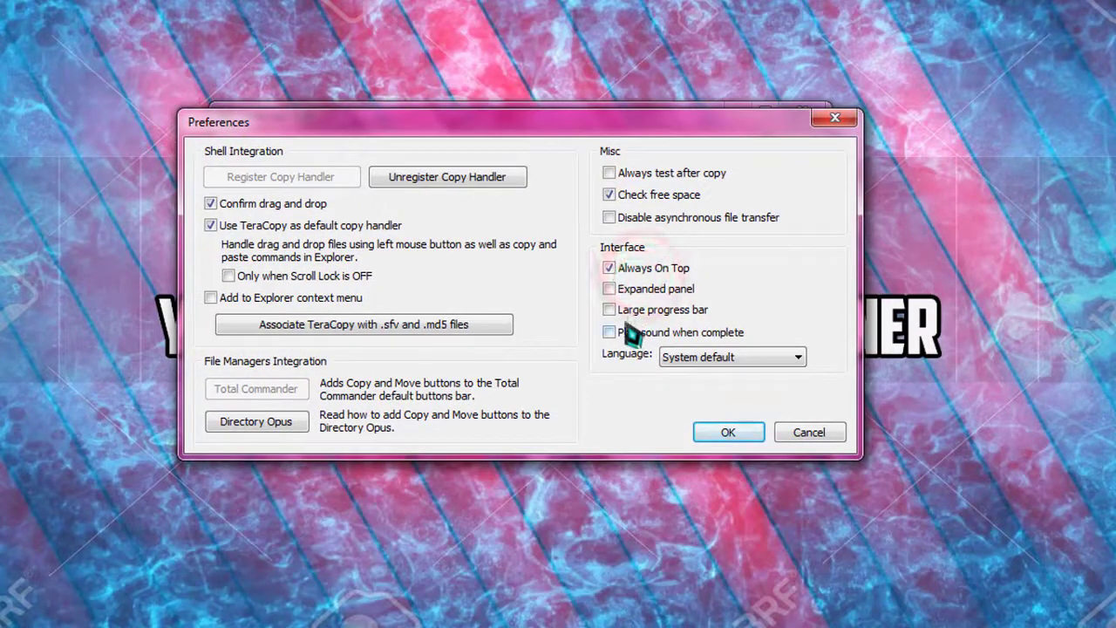
pyautogui.click(609, 269)
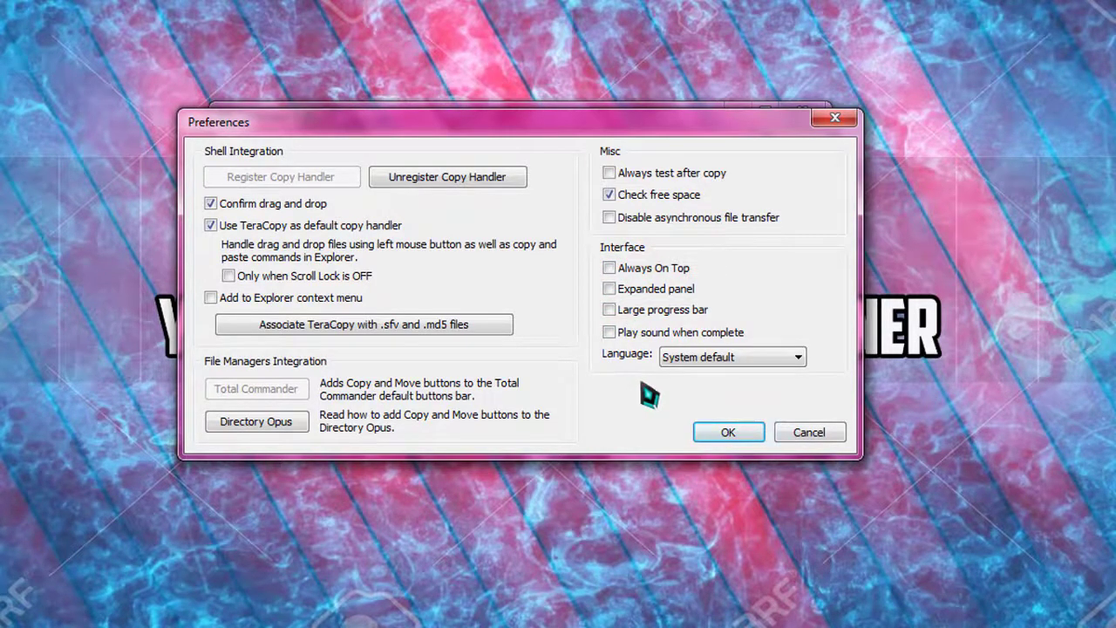
pyautogui.click(609, 268)
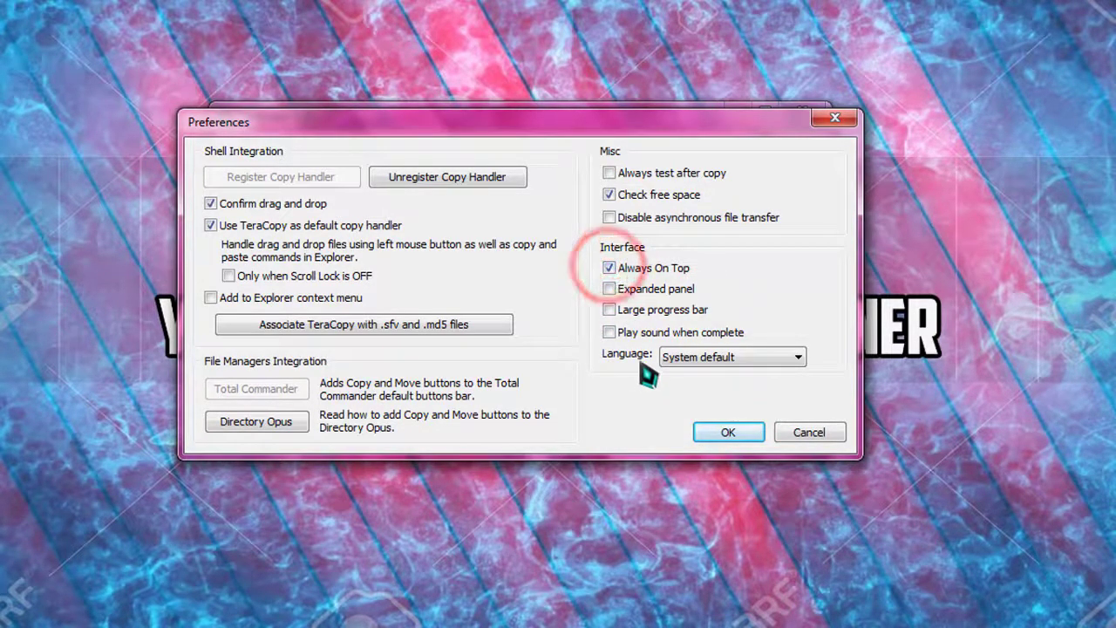
pyautogui.click(609, 310)
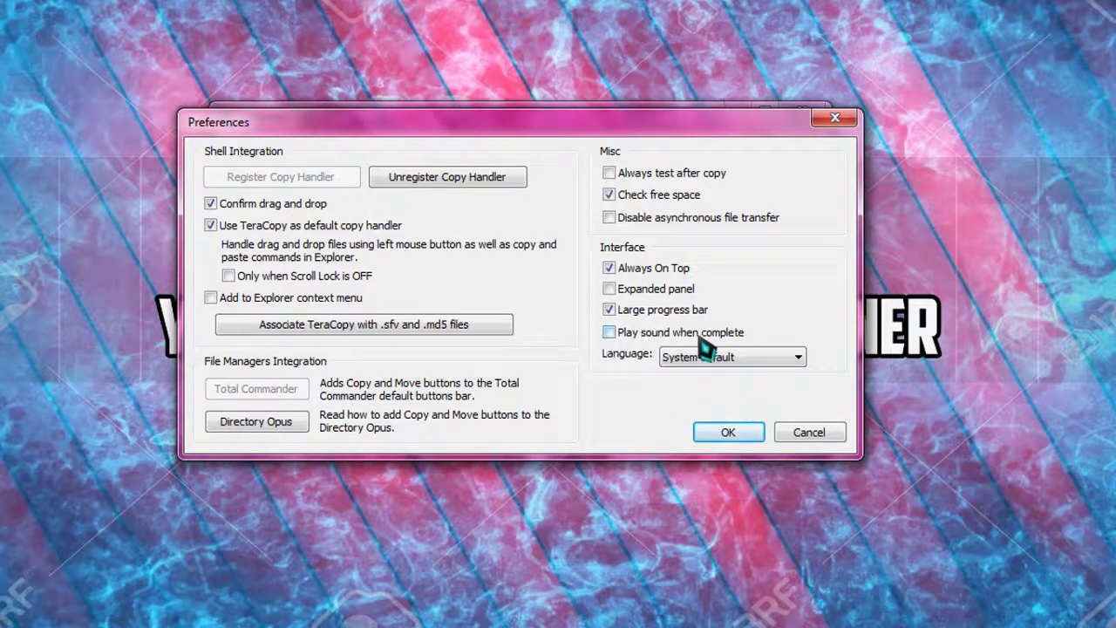
pyautogui.click(623, 333)
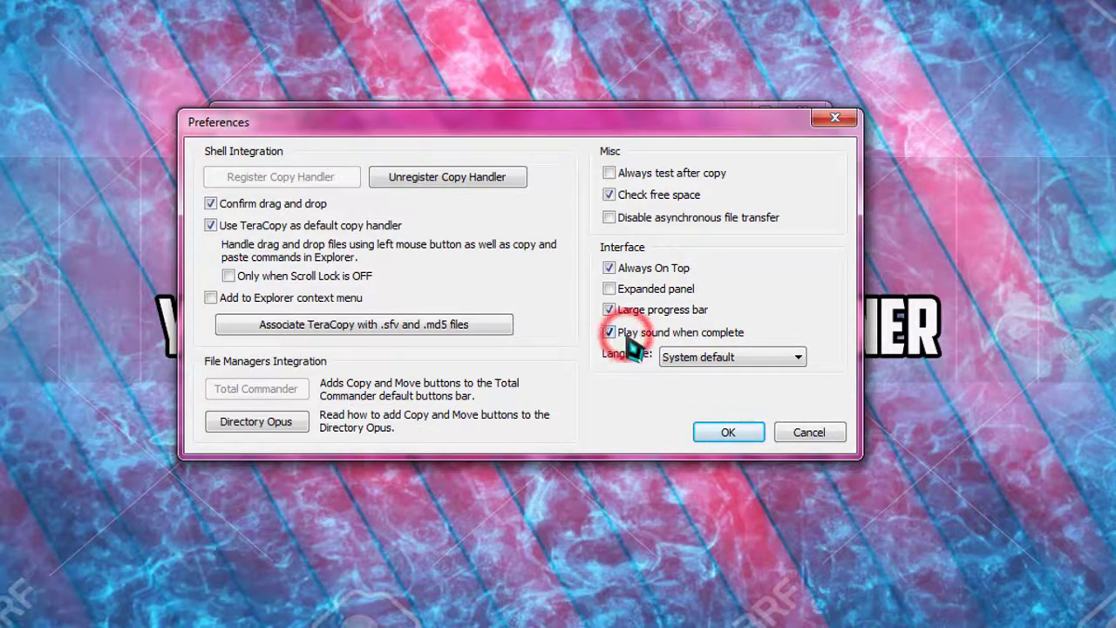
# - Save the preferences, review the On finish options keeping Close panel, then maximize and restore
pyautogui.click(713, 436)
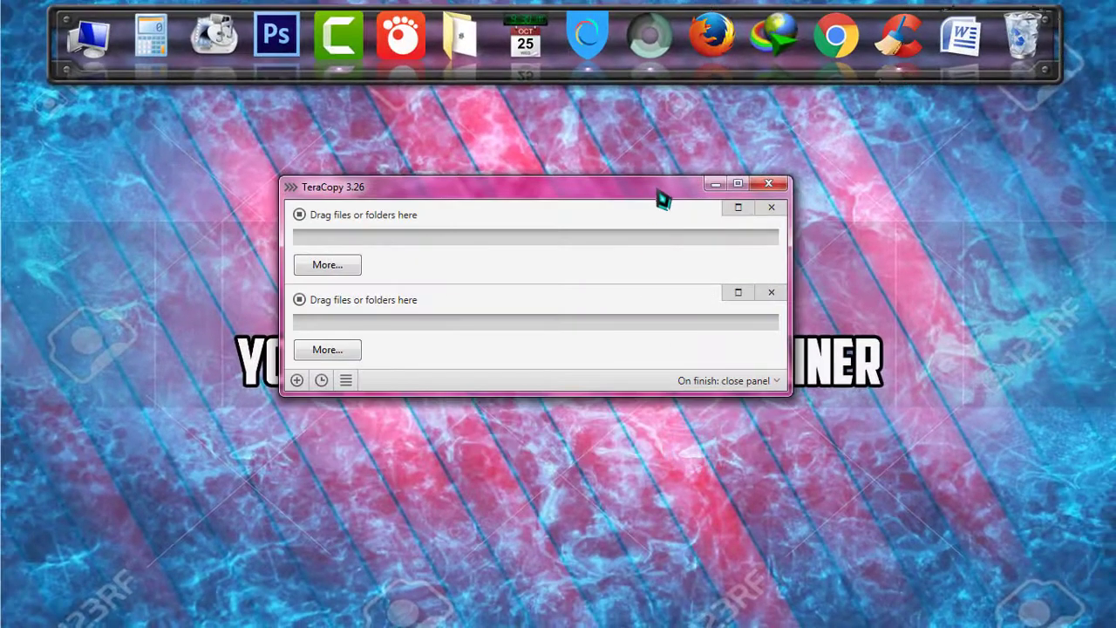
pyautogui.moveTo(660, 193); pyautogui.dragTo(504, 196)
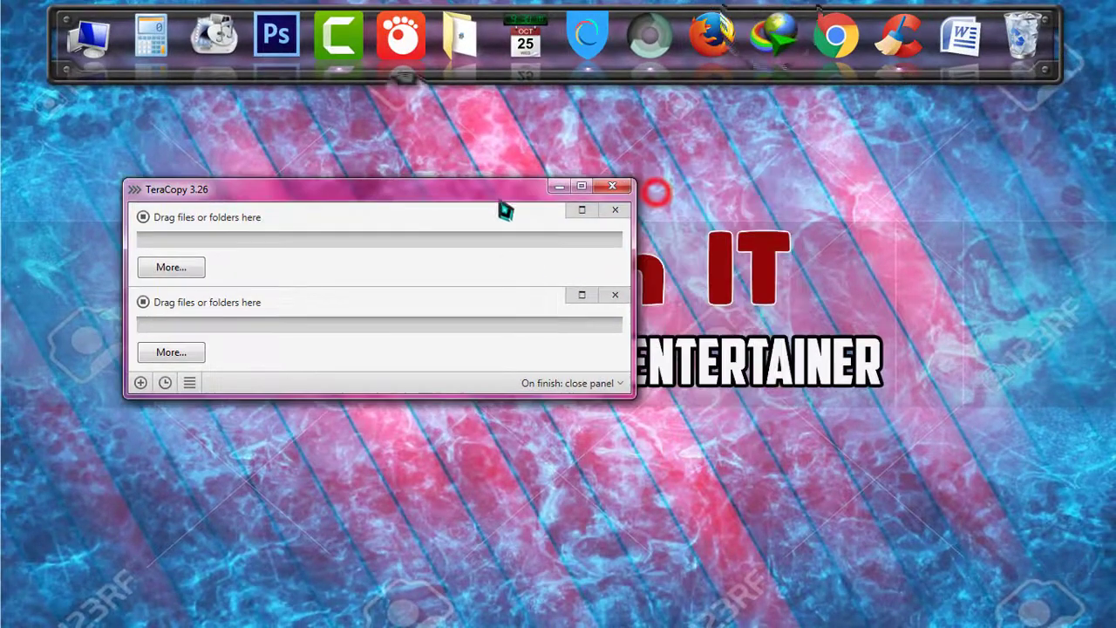
pyautogui.click(623, 388)
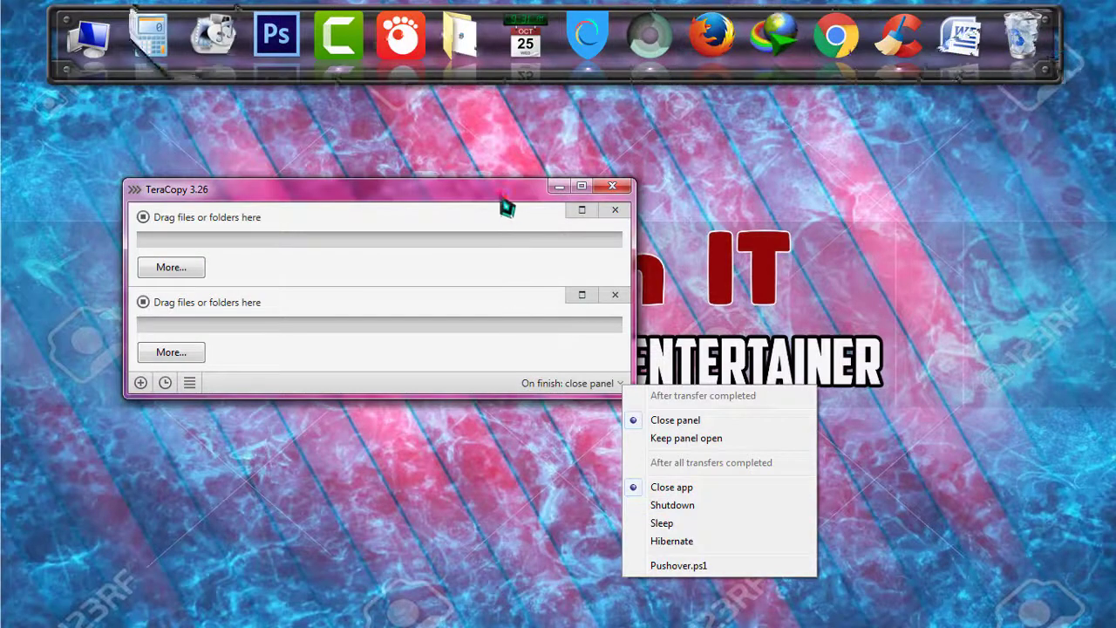
pyautogui.click(499, 189)
pyautogui.doubleClick(499, 189)
pyautogui.click(1063, 8)
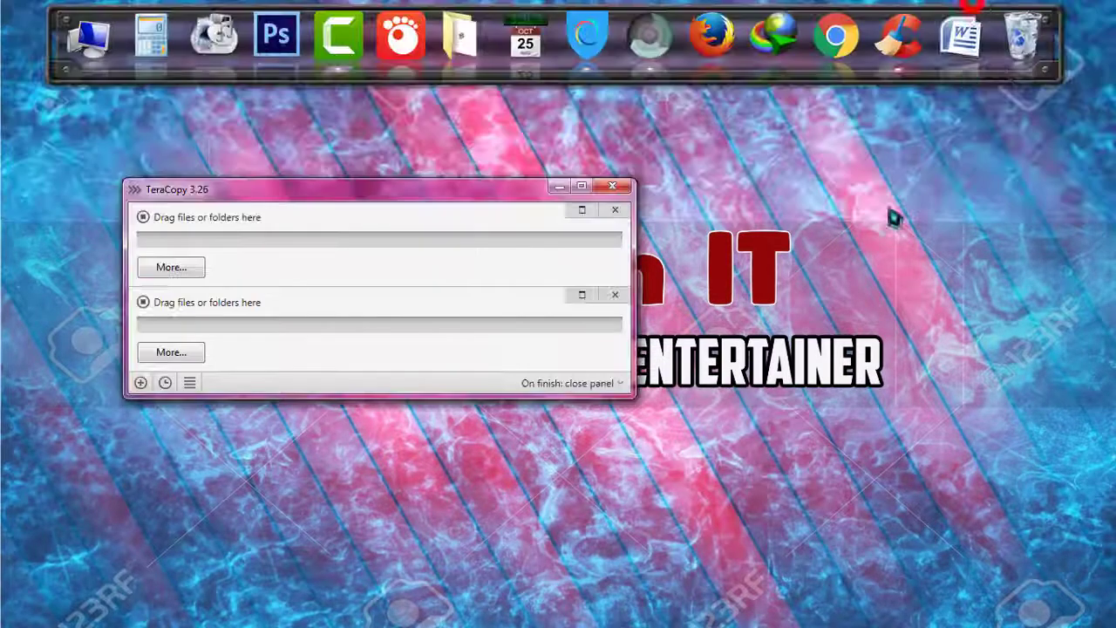
# - Move the copy window down-right and minimize it to reveal the desktop
pyautogui.moveTo(498, 191); pyautogui.dragTo(709, 424)
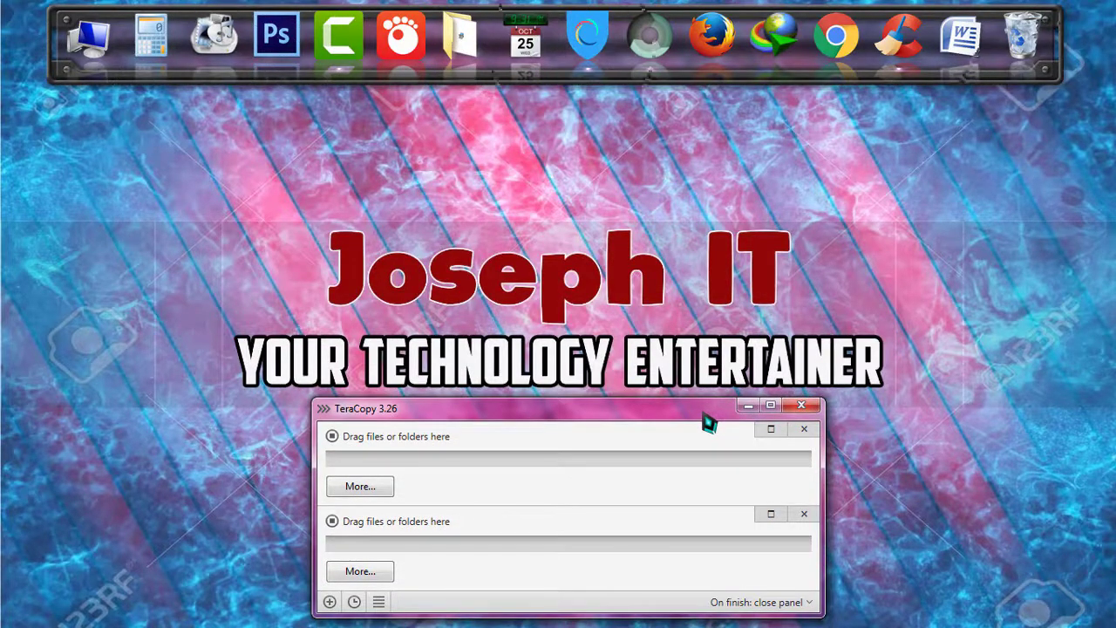
pyautogui.click(747, 406)
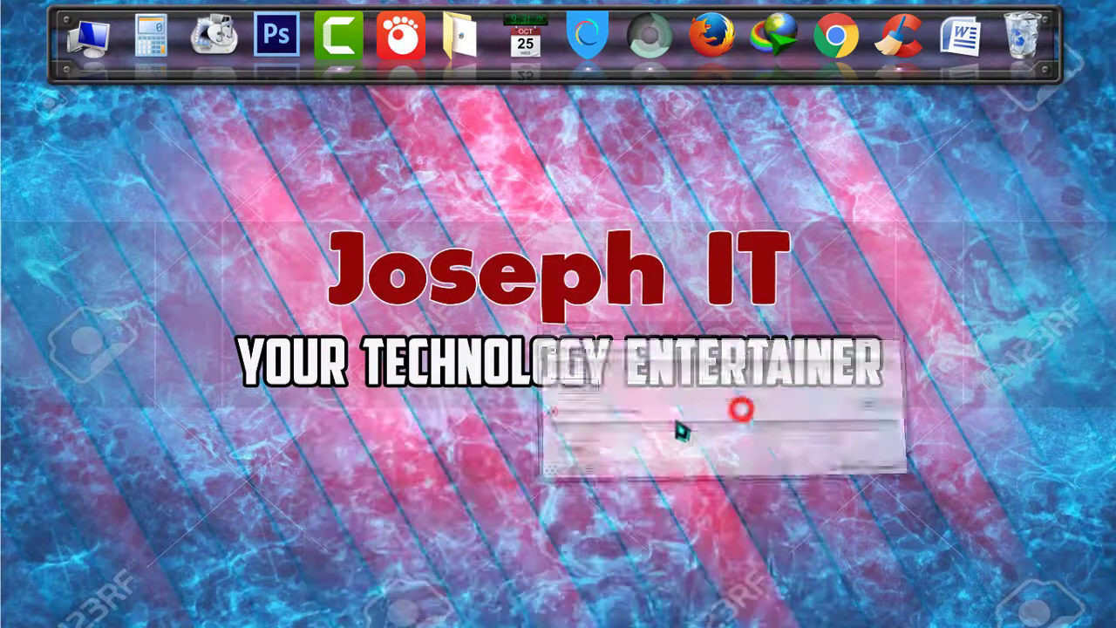